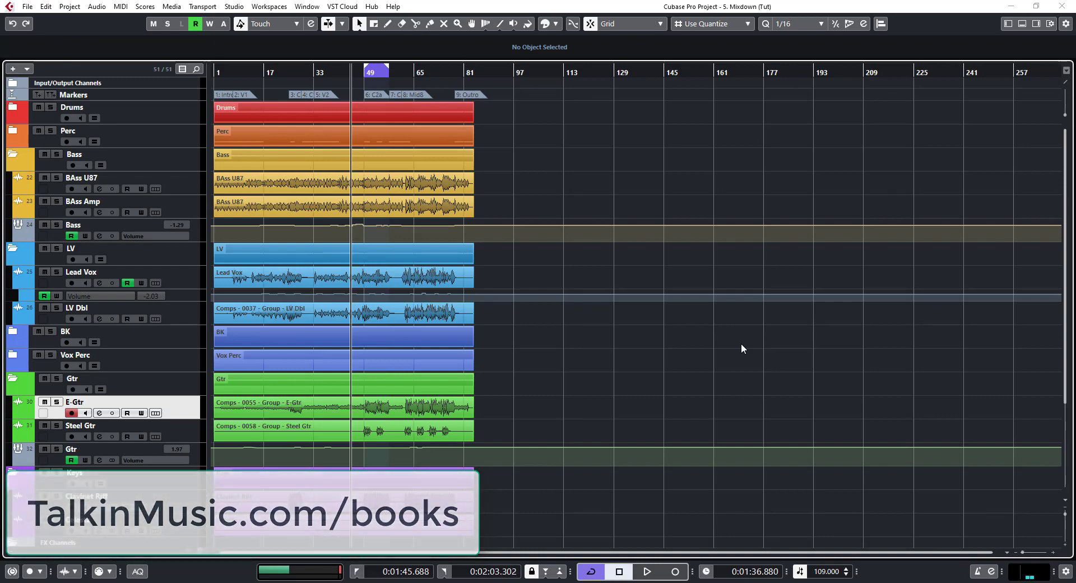
# In the MixConsole, solo the Lead Vox channel and bypass its sends, the DeEsser insert and the FabFilter Pro-DS insert
pyautogui.press('F3')
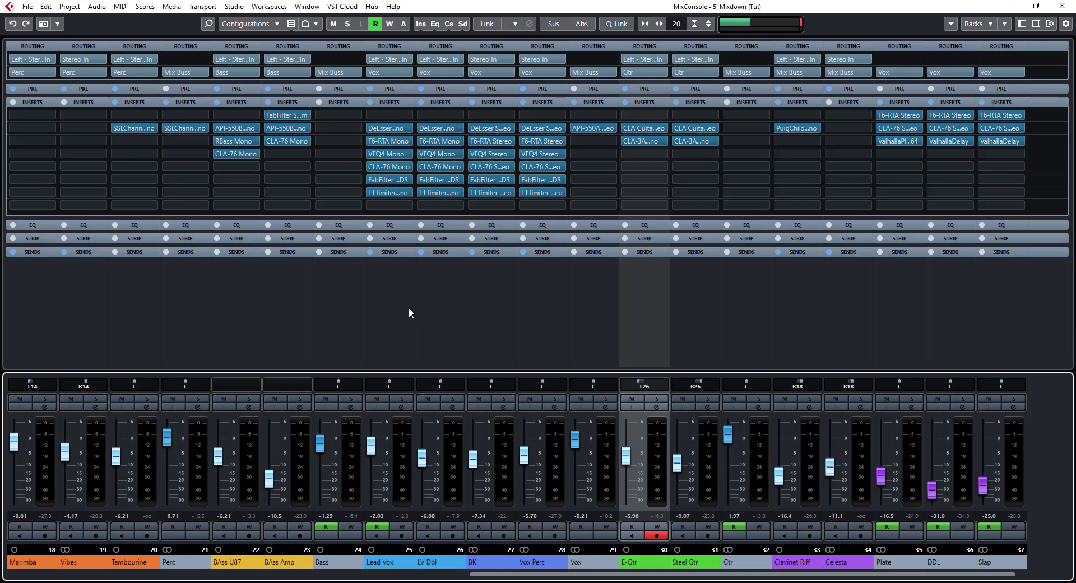
pyautogui.click(370, 252)
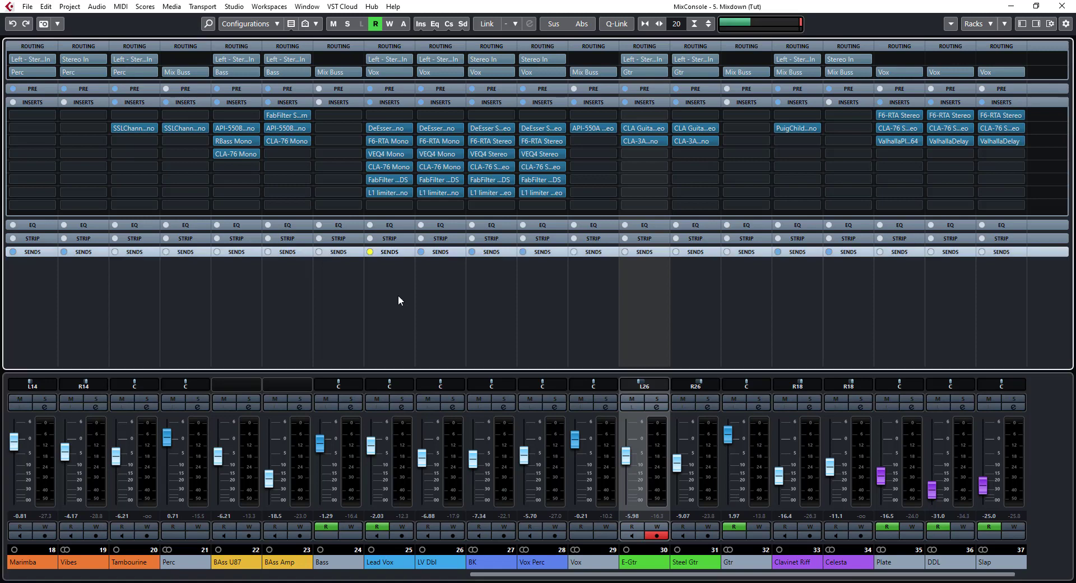
pyautogui.click(402, 399)
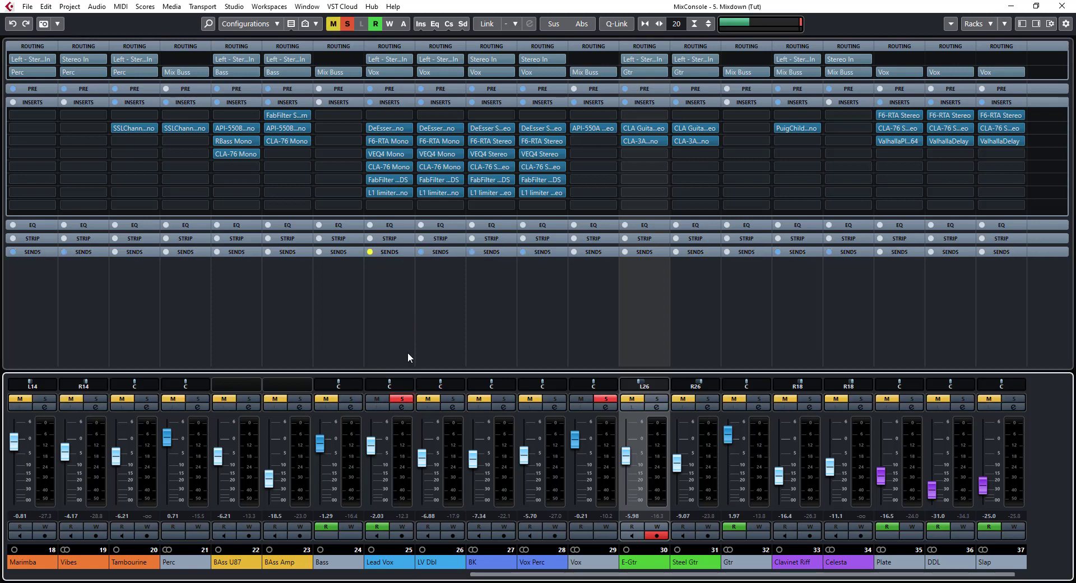
pyautogui.click(372, 177)
pyautogui.click(371, 127)
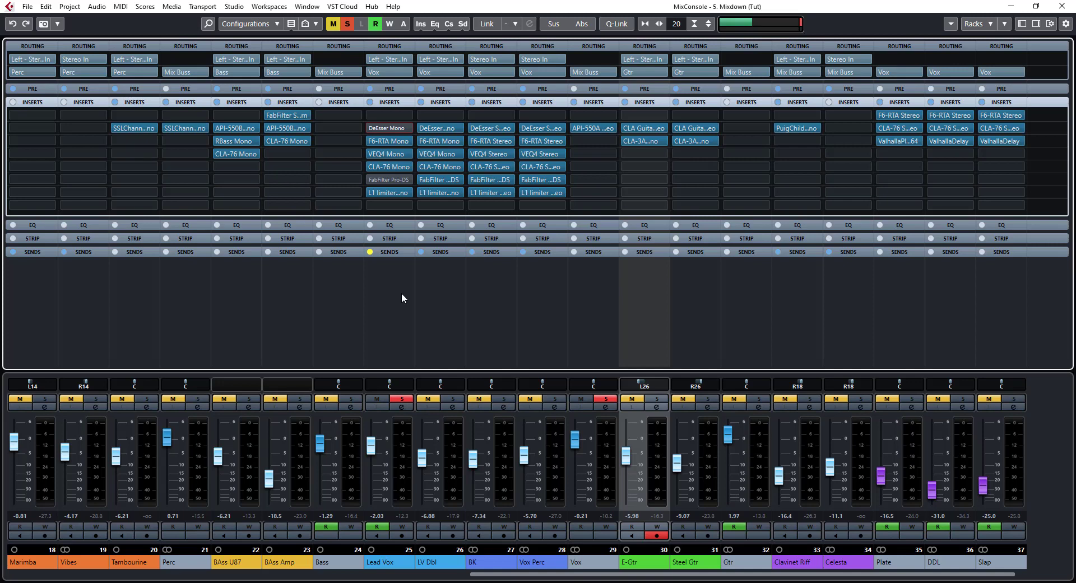
# Re-enable the DeEsser on Lead Vox, check its side-chain setting, and briefly inspect the FabFilter Pro-DS insert
pyautogui.click(381, 128)
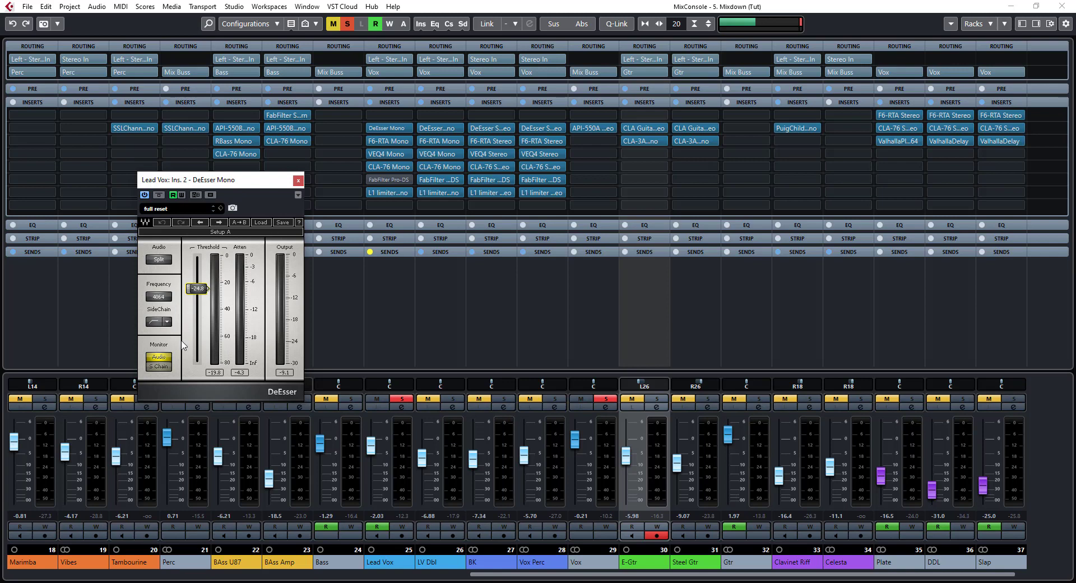
pyautogui.click(154, 322)
pyautogui.click(382, 178)
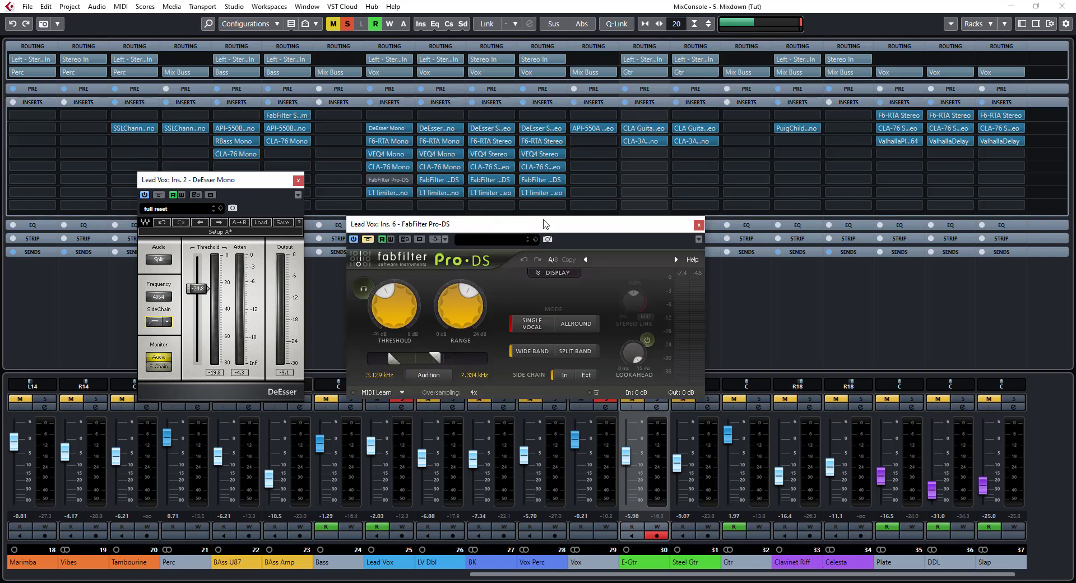
pyautogui.click(698, 226)
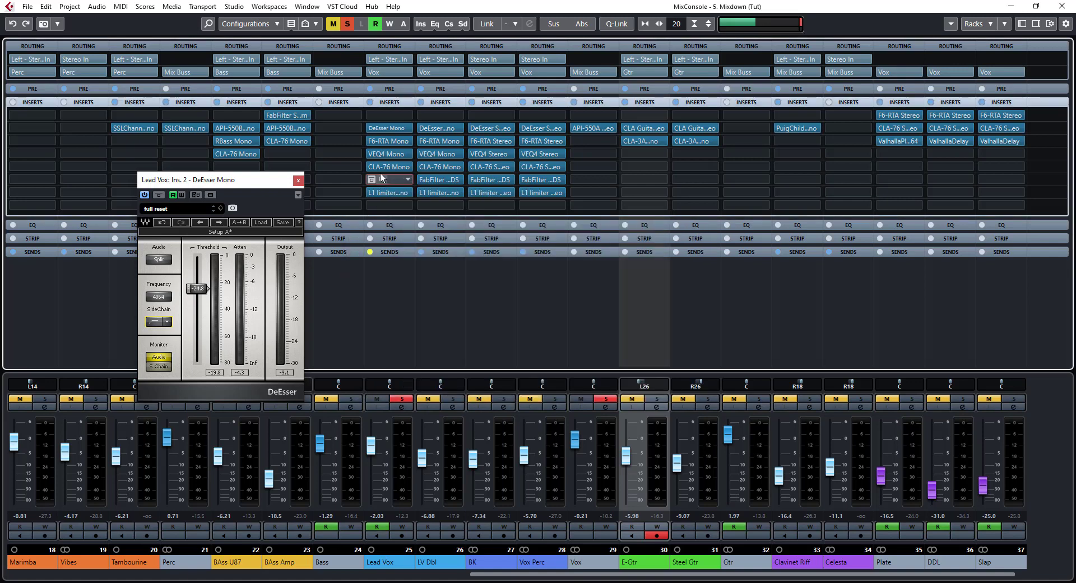
# Inspect the HF and HMF settings of the VEQ4 equalizer on Lead Vox and close it
pyautogui.click(383, 155)
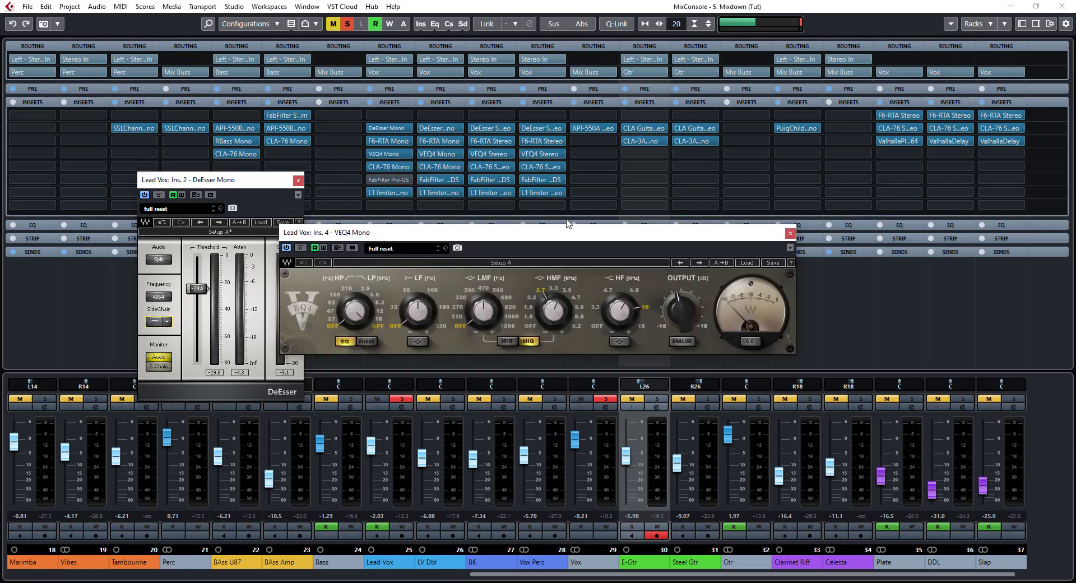
pyautogui.click(623, 310)
pyautogui.click(553, 310)
pyautogui.click(788, 234)
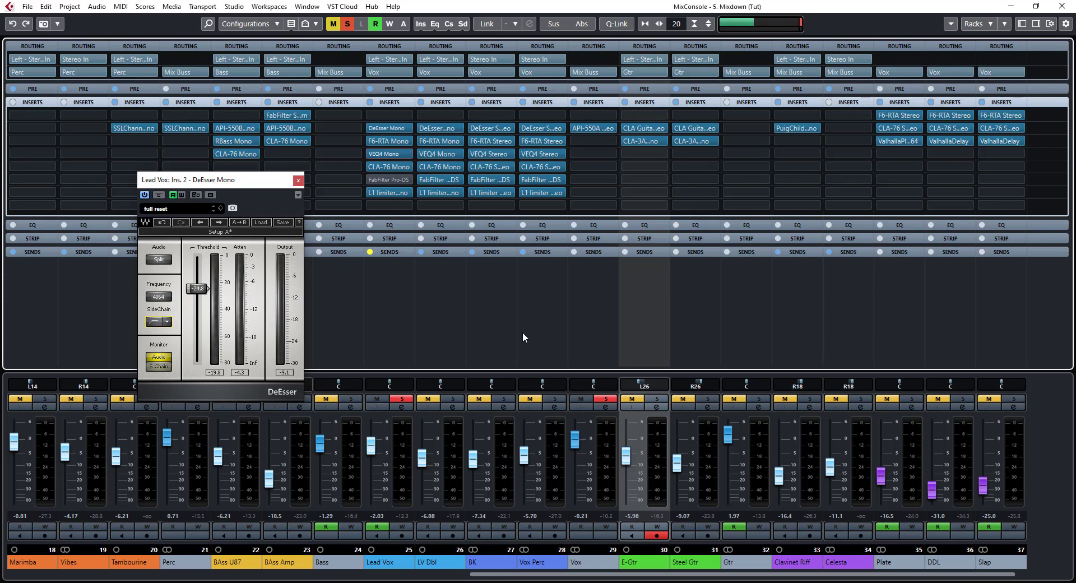
# Play the vocal with the Lead Vox CLA-76 compressor open to examine its gain reduction, and close the compressor
pyautogui.click(381, 166)
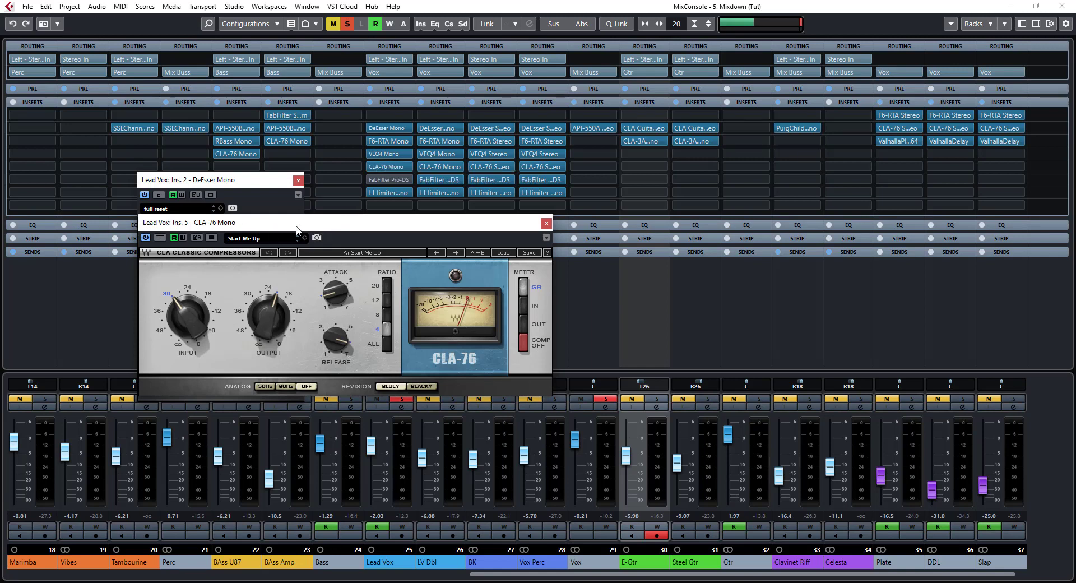
pyautogui.press('space')
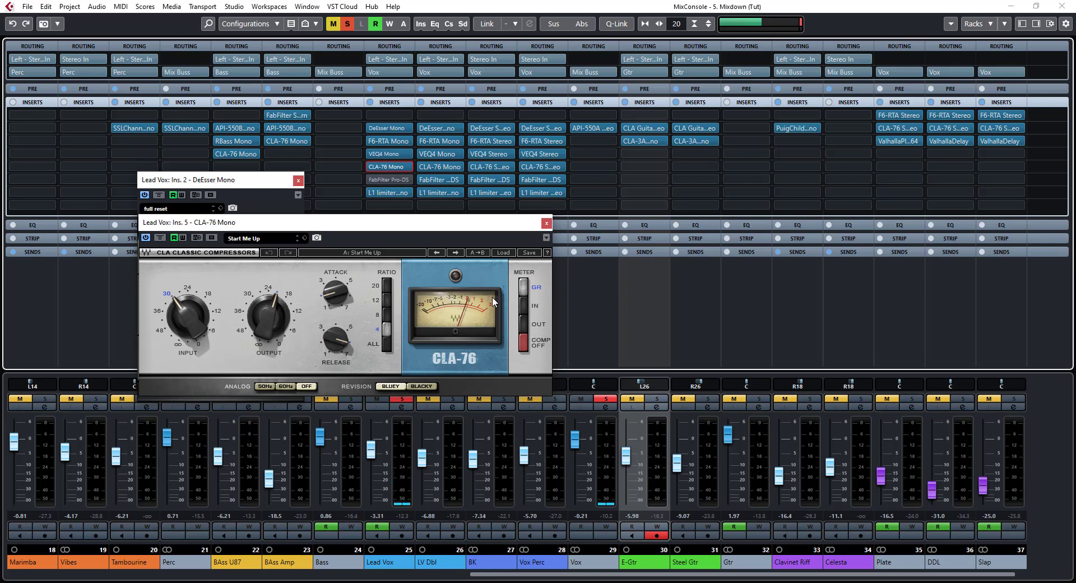
pyautogui.click(547, 223)
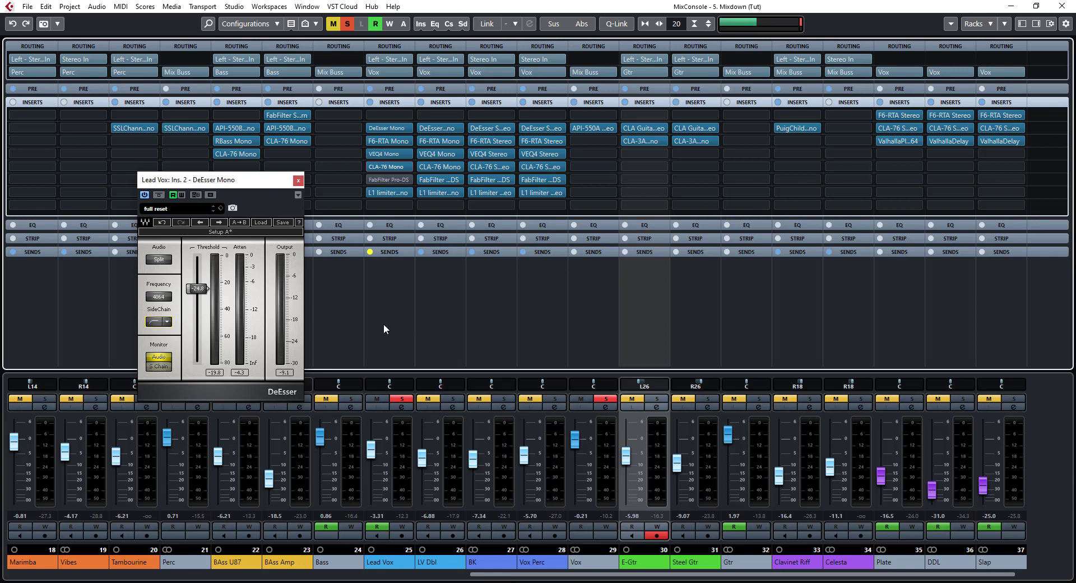
# Play the vocal to check the DeEsser's attenuation on Lead Vox, and close the DeEsser
pyautogui.press('space')
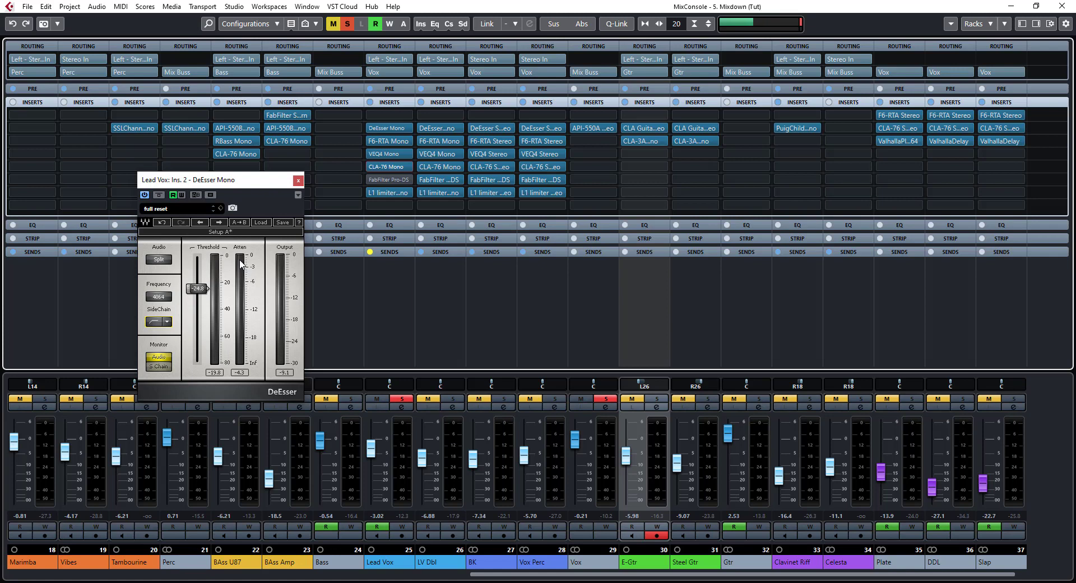
pyautogui.click(298, 180)
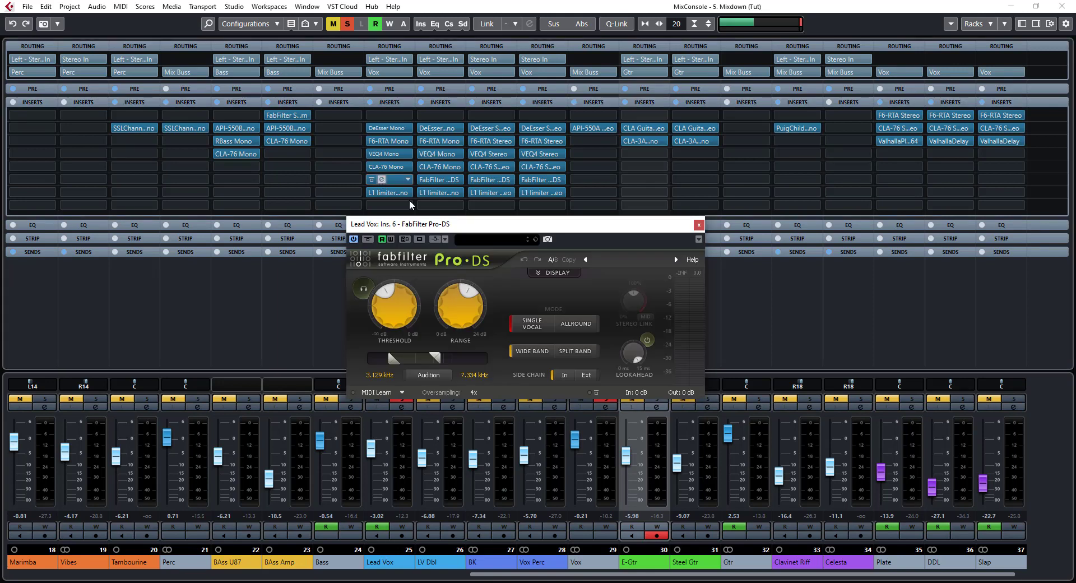
# Enable FabFilter Pro-DS on Lead Vox and compare the vocal with the plug-in bypassed and active
pyautogui.moveTo(506, 224); pyautogui.dragTo(402, 214)
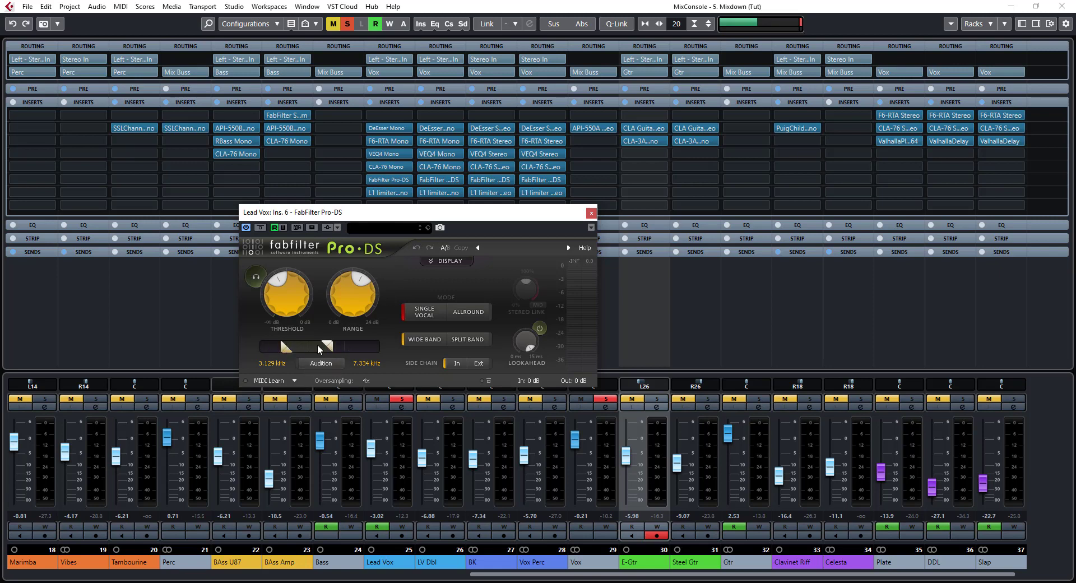
pyautogui.click(260, 227)
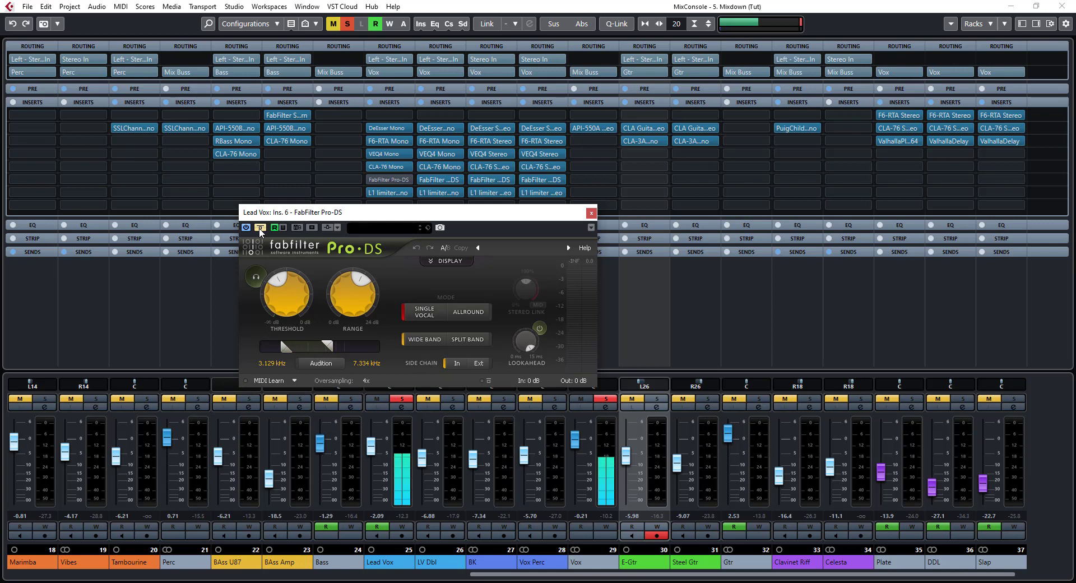
pyautogui.click(260, 227)
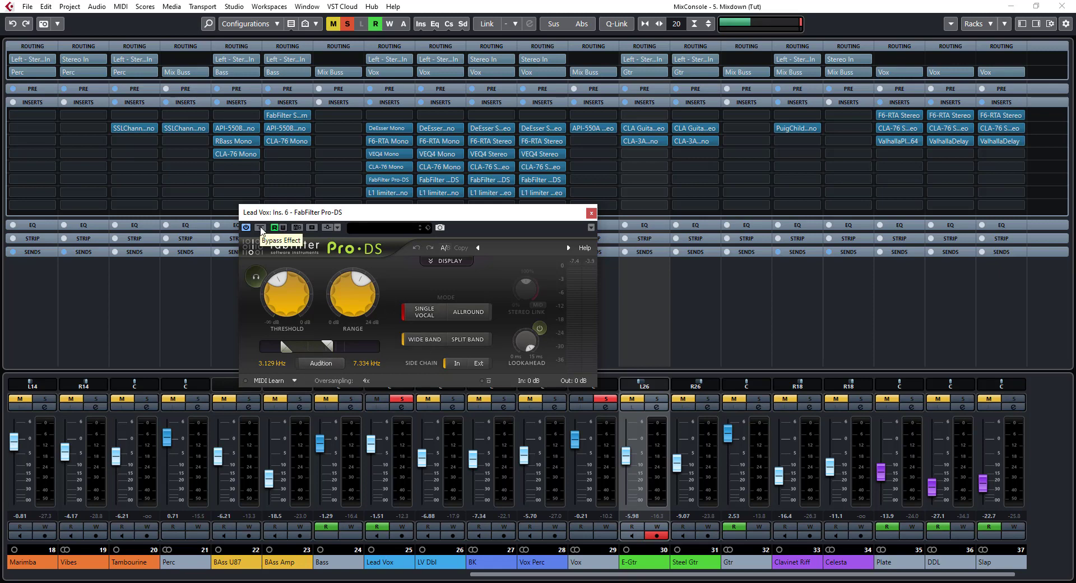
# Place the Lead Vox DeEsser beside FabFilter Pro-DS and compare the vocal with both plug-ins bypassed and active
pyautogui.click(386, 129)
pyautogui.moveTo(265, 183); pyautogui.dragTo(143, 189)
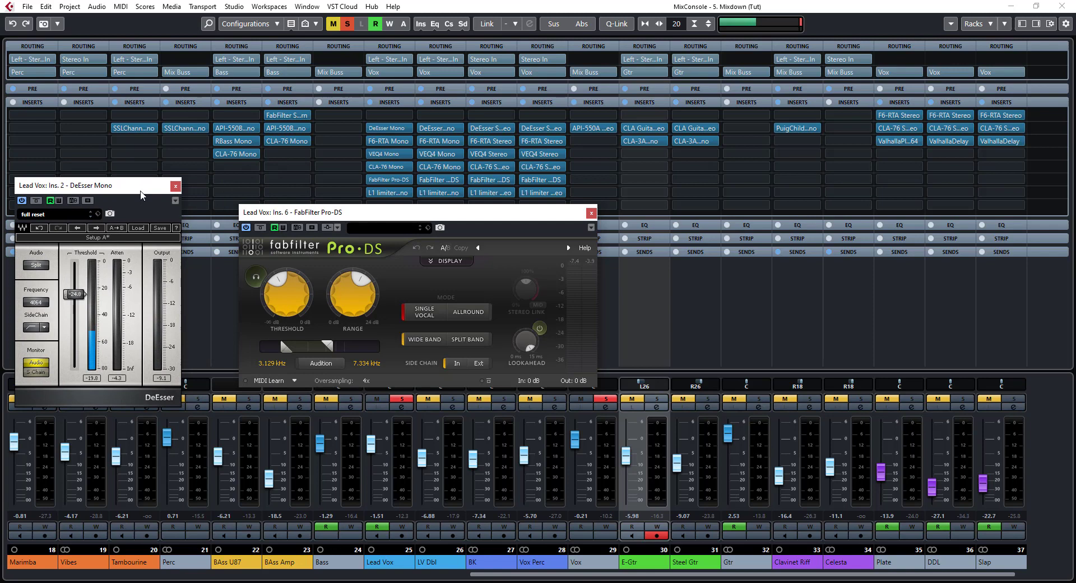
pyautogui.click(36, 202)
pyautogui.click(261, 227)
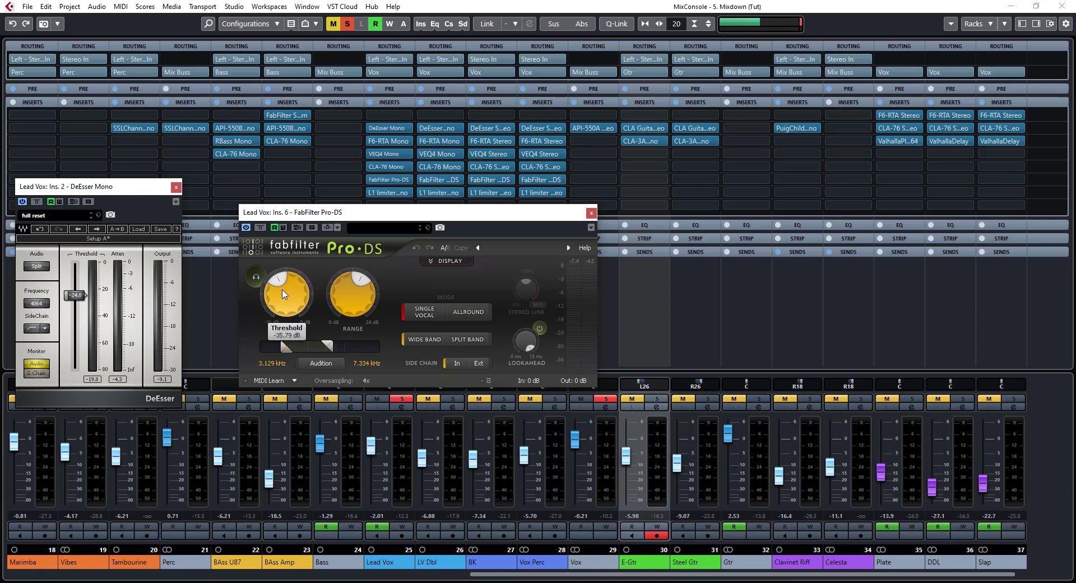
# Lower the FabFilter Pro-DS Range to 1.10 dB and play the vocal to hear the lighter de-essing
pyautogui.moveTo(345, 290)
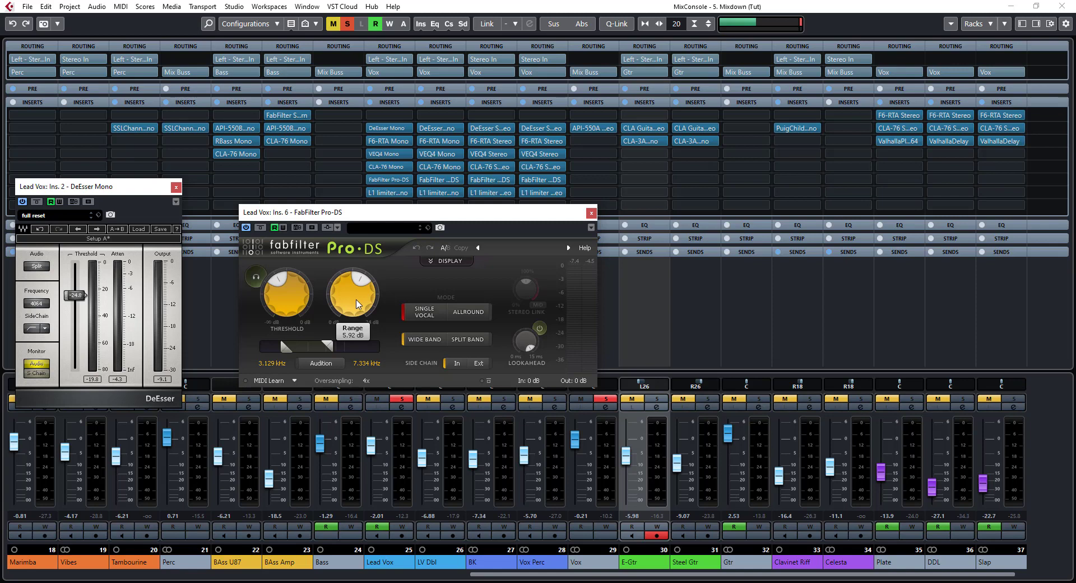
pyautogui.moveTo(351, 304)
pyautogui.mouseDown()
pyautogui.moveTo(358, 202)
pyautogui.moveTo(349, 305)
pyautogui.moveTo(352, 291)
pyautogui.mouseUp()
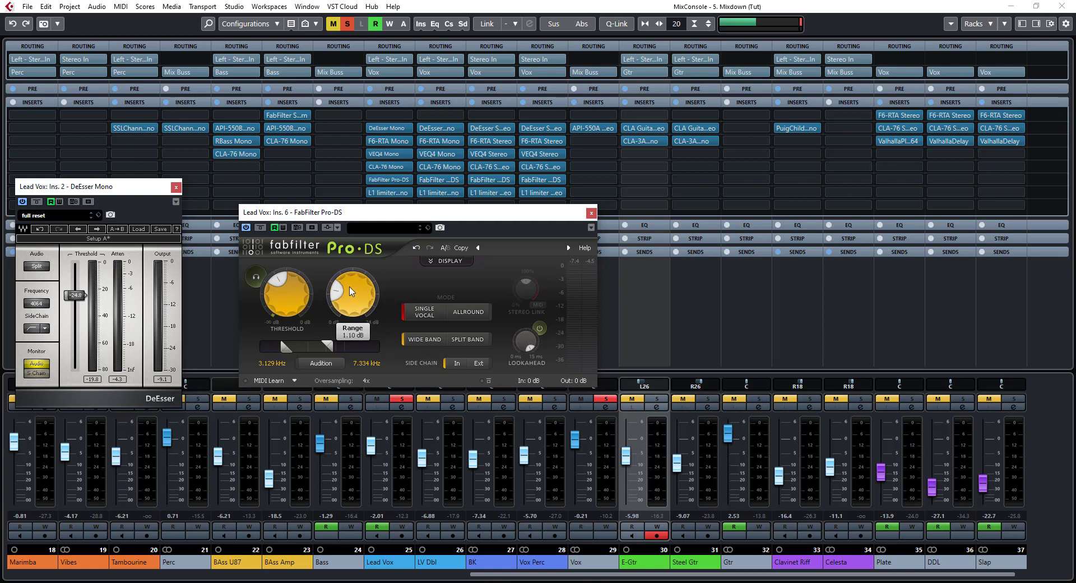
pyautogui.press('space')
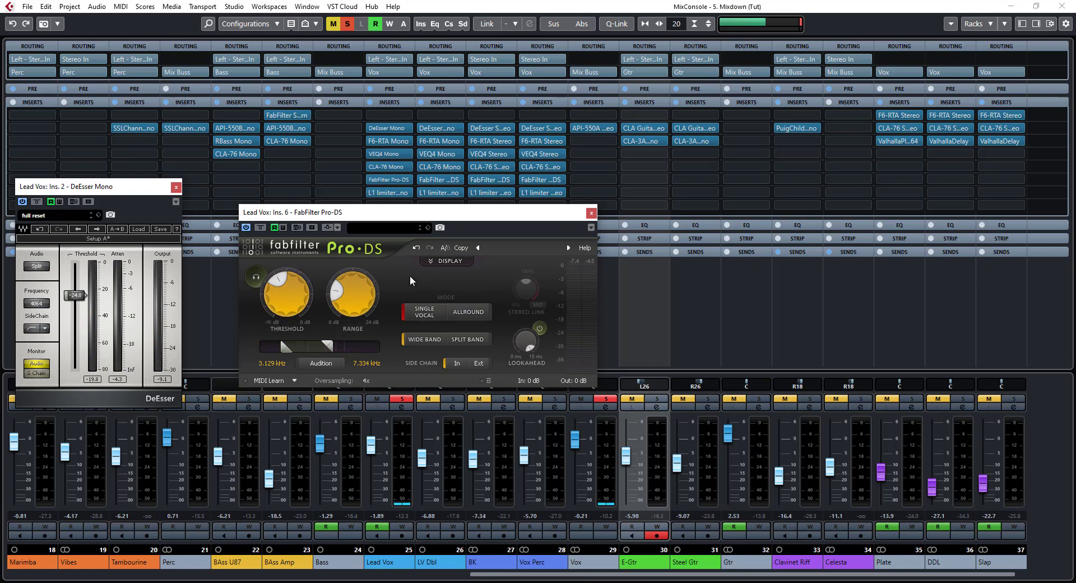
# Raise the FabFilter Pro-DS Range back to its earlier setting
pyautogui.moveTo(353, 295)
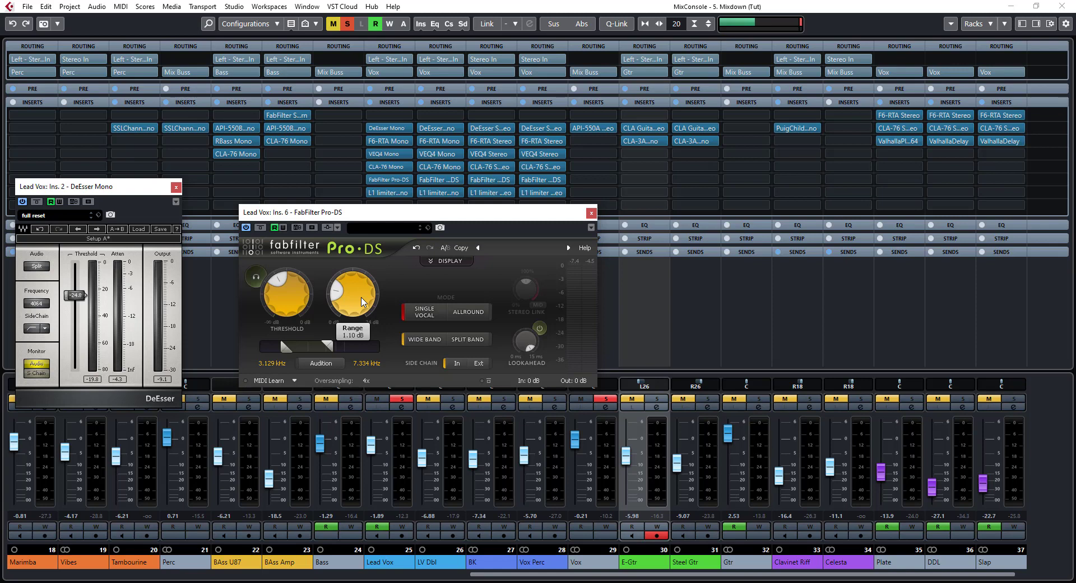
pyautogui.moveTo(361, 302); pyautogui.dragTo(369, 252)
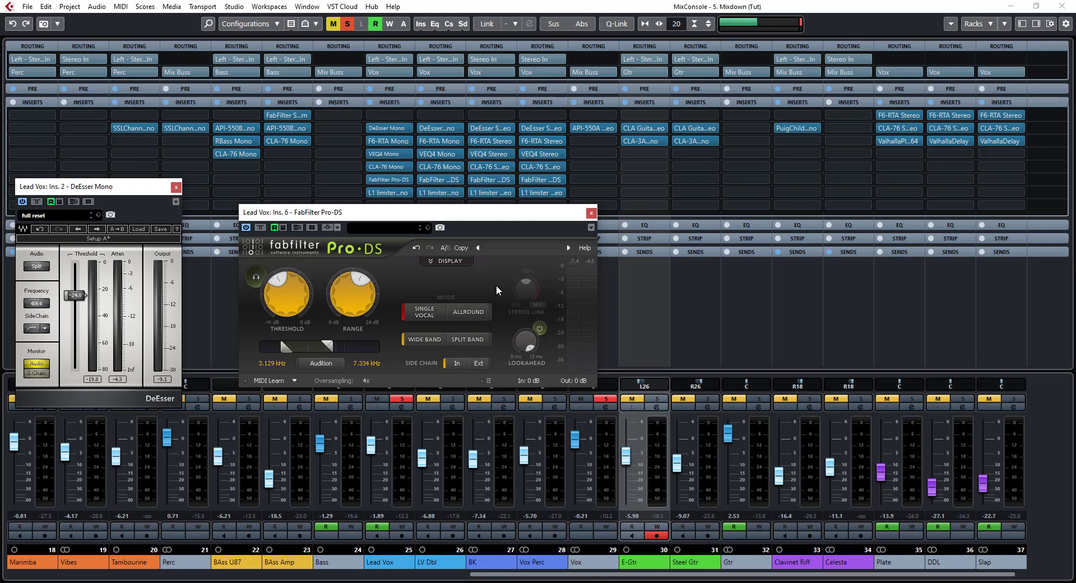
pyautogui.click(584, 251)
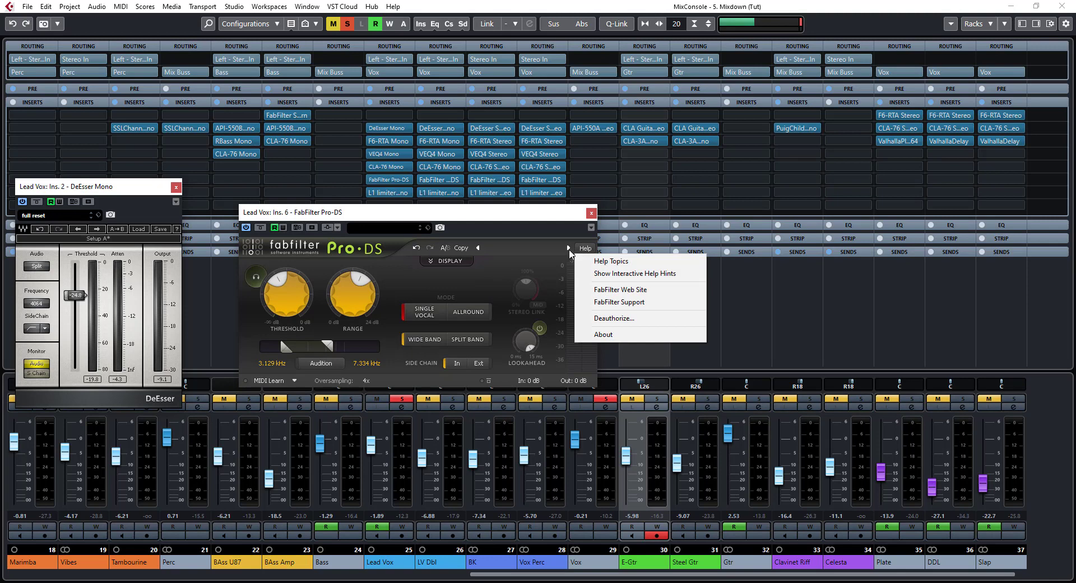
pyautogui.click(486, 217)
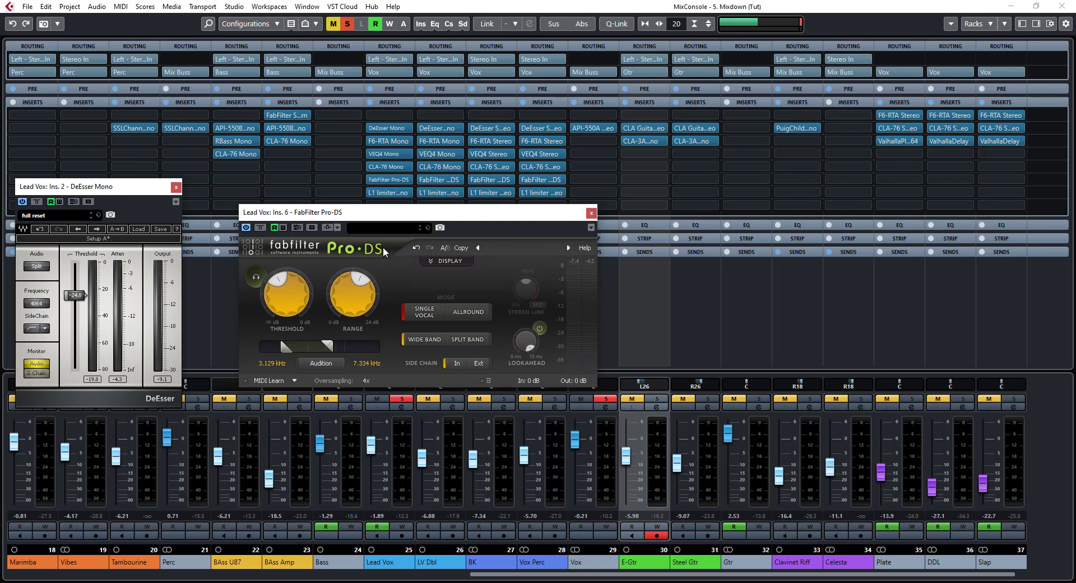
pyautogui.moveTo(527, 341)
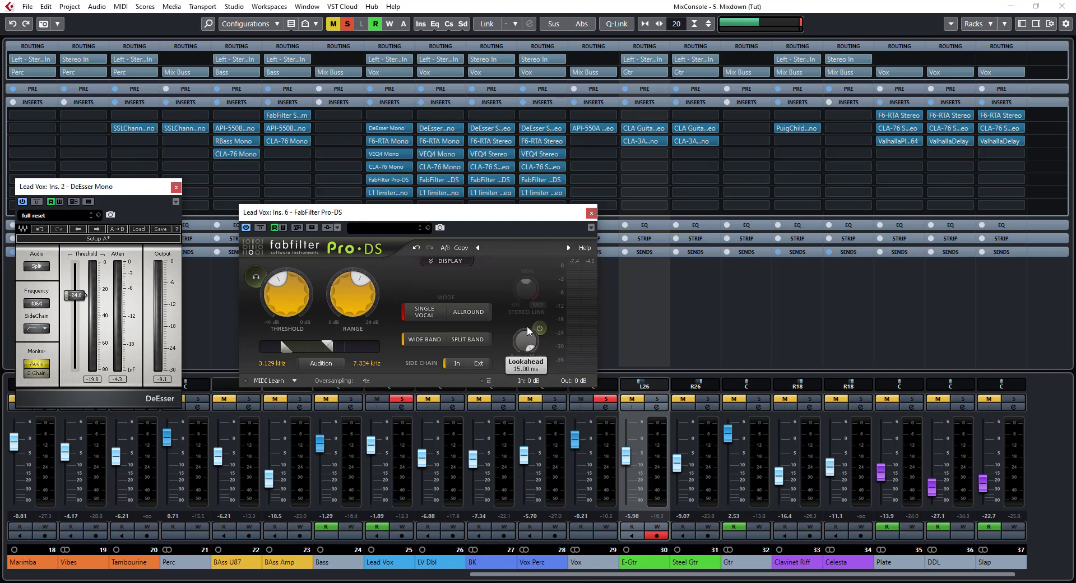